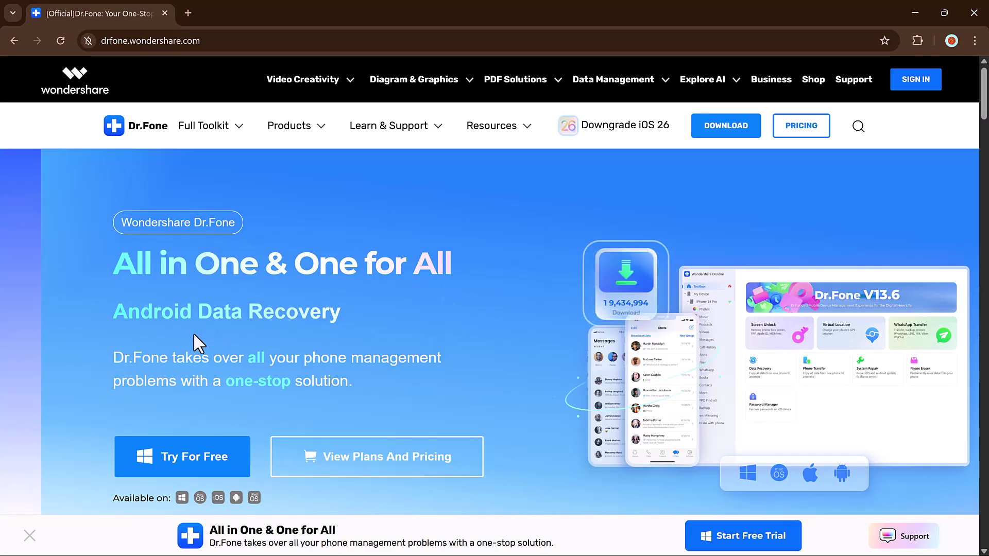
# Scroll the Dr.Fone homepage past the toolkit and AI sections to the Full Toolkit, Basic and Air plans.
pyautogui.scroll(-3, 529, 297)
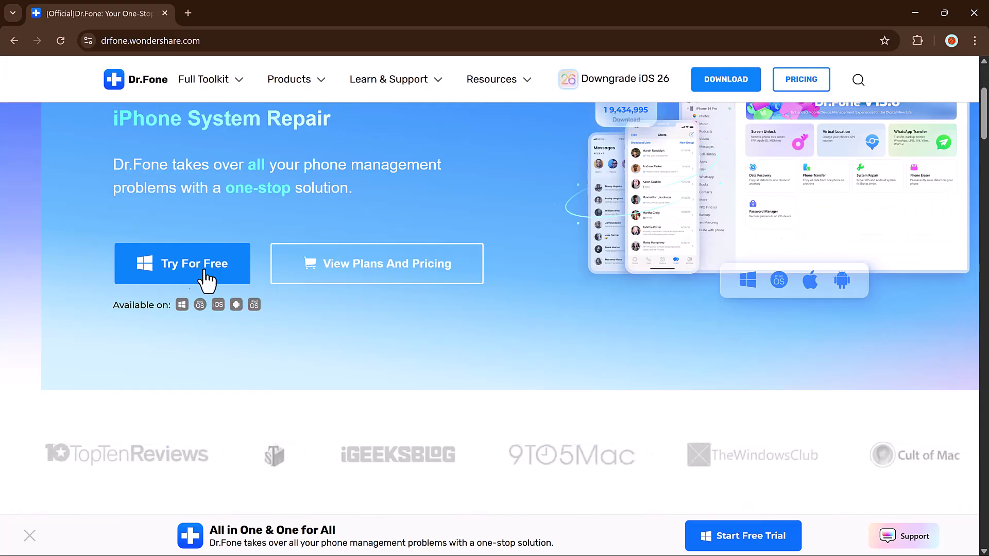
pyautogui.scroll(-4, 381, 281)
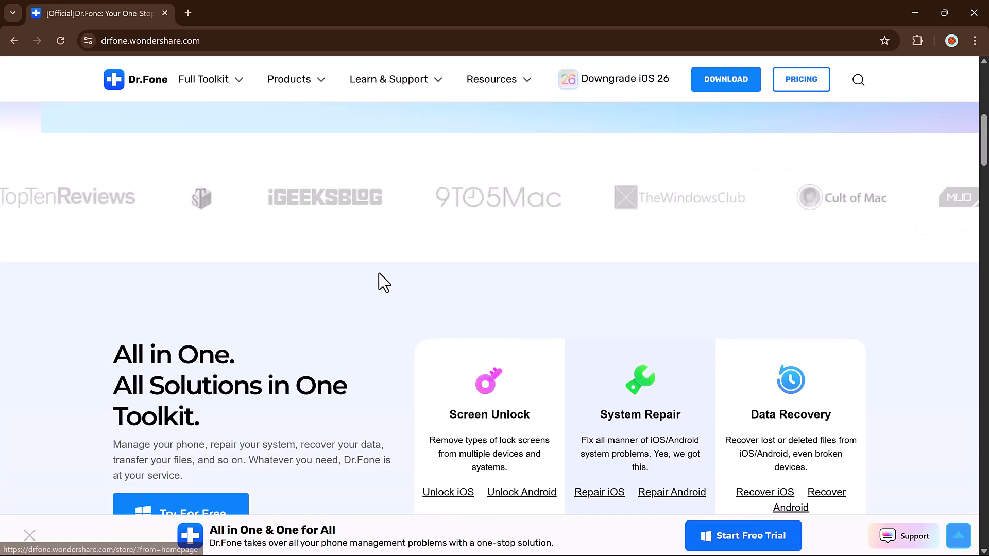
pyautogui.scroll(-2, 382, 282)
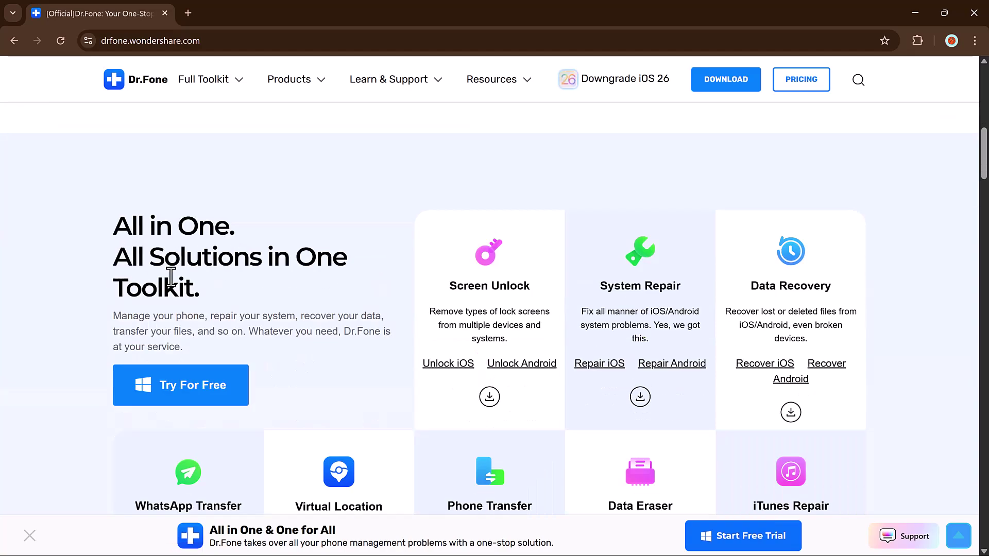
pyautogui.scroll(-6, 334, 284)
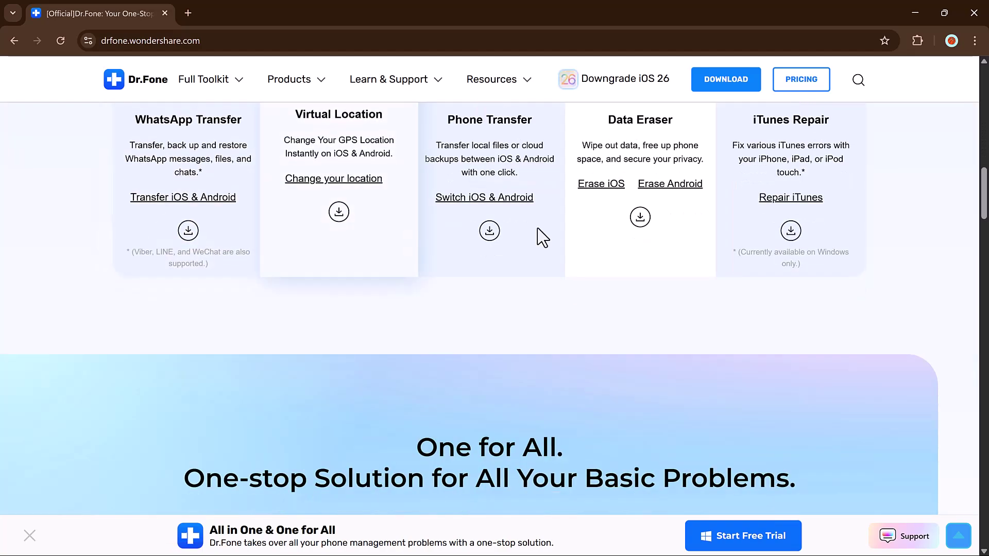
pyautogui.scroll(-3, 789, 219)
pyautogui.scroll(-5, 787, 213)
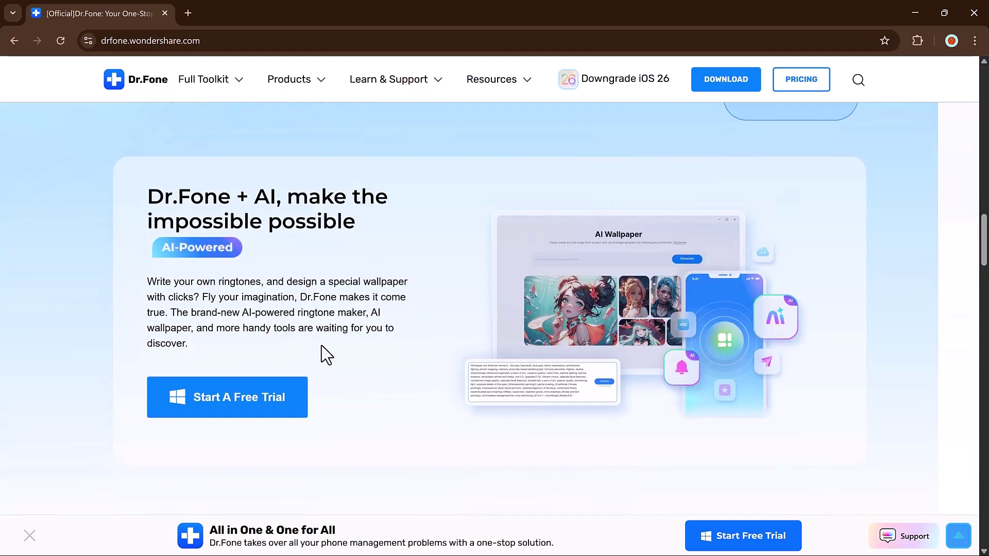
pyautogui.scroll(-2, 321, 354)
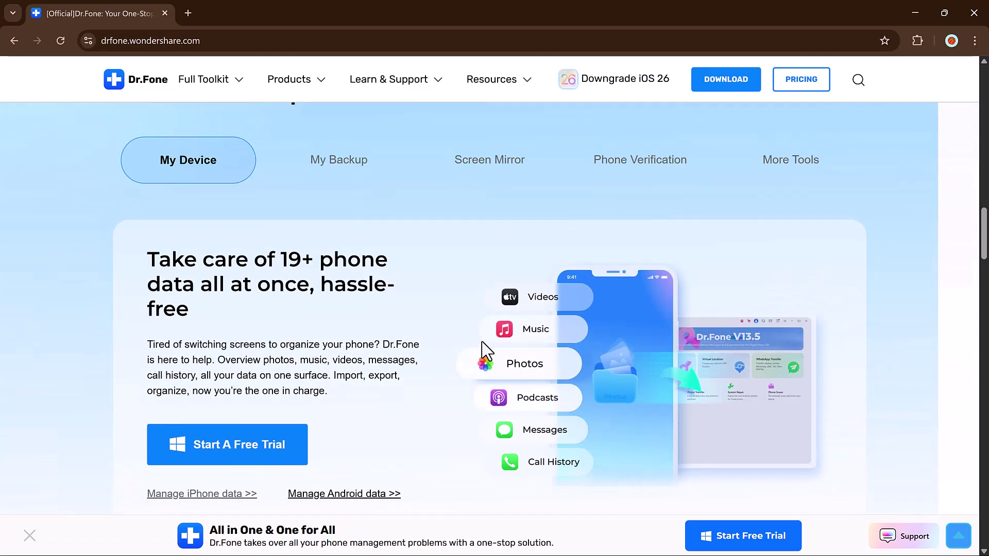
pyautogui.scroll(-6, 482, 342)
pyautogui.scroll(-6, 482, 342)
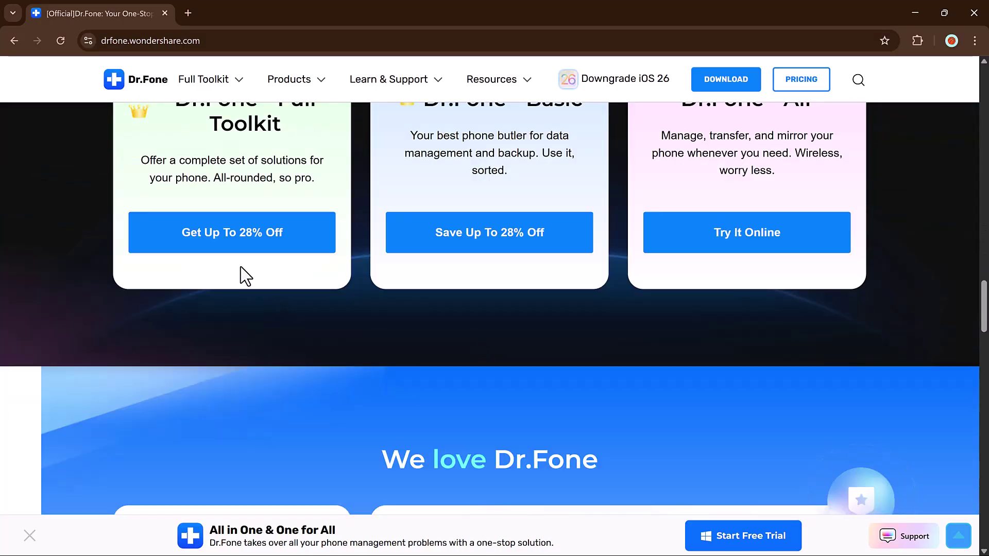
pyautogui.scroll(1, 240, 273)
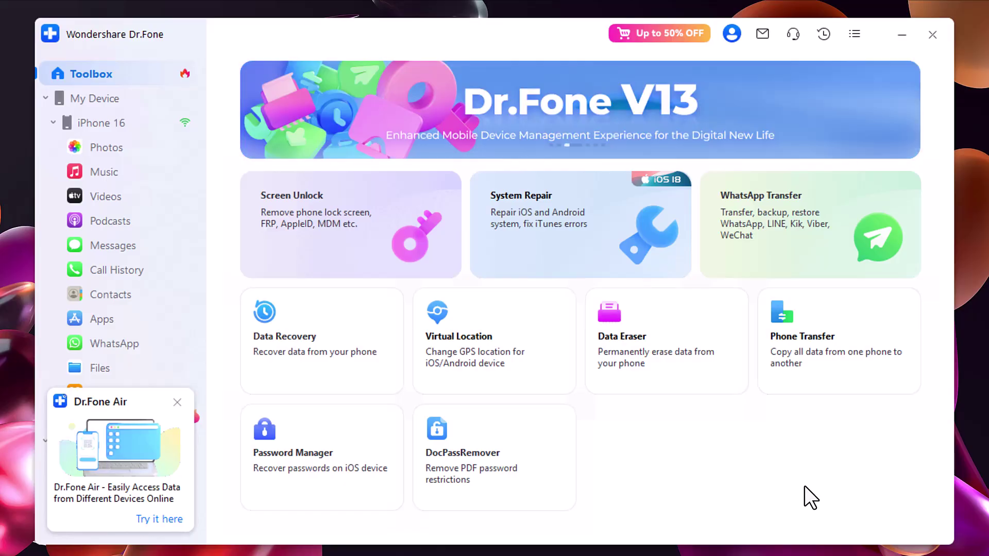
# Show the Screen Unlock options: lock screen, Apple ID, MDM and Samsung FRP.
pyautogui.click(352, 259)
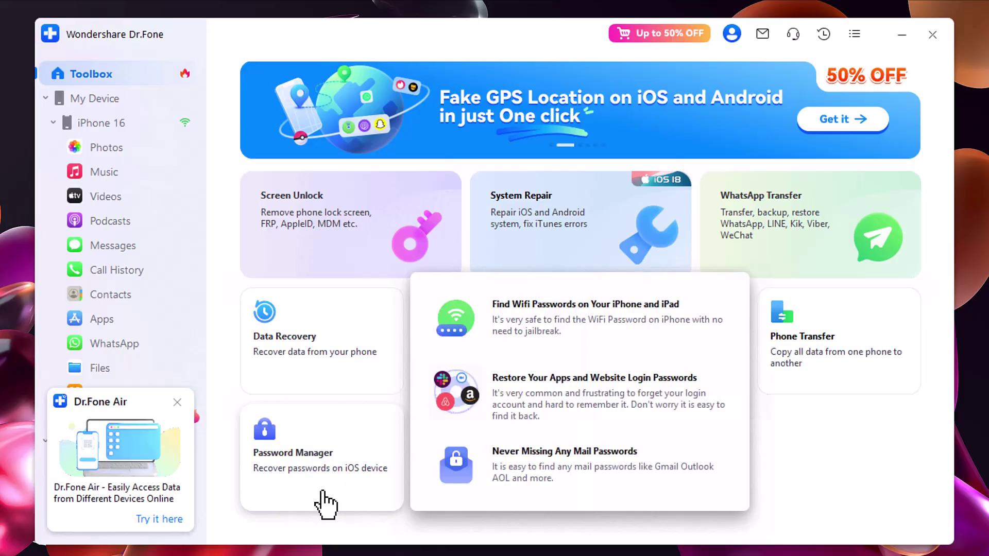
pyautogui.moveTo(350, 224)
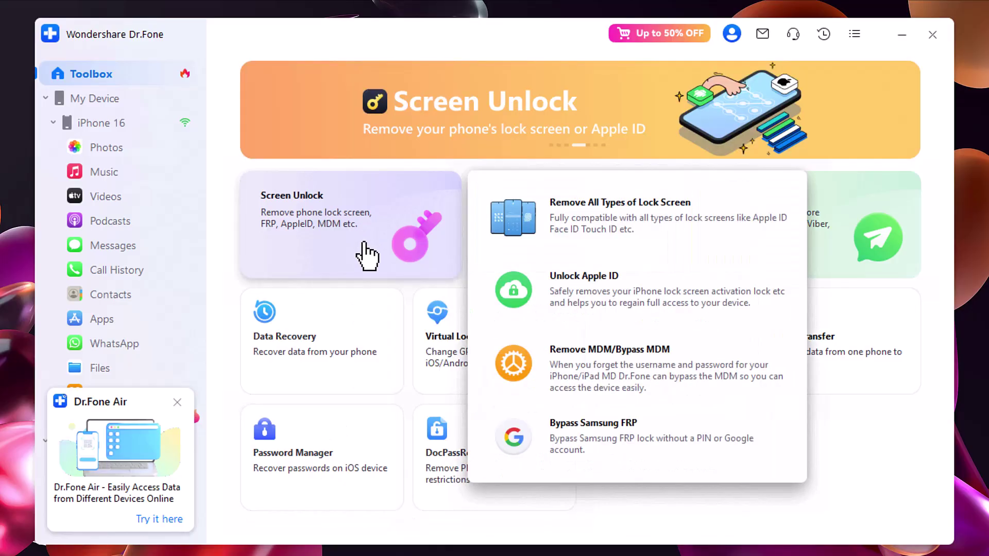
# Open Screen Unlock and choose Android as the device type.
pyautogui.click(397, 242)
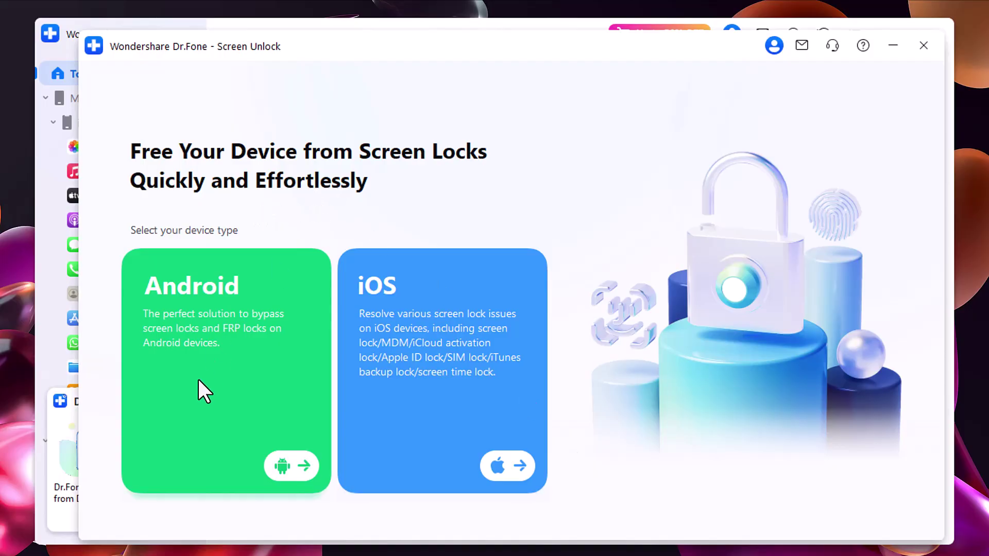
pyautogui.click(240, 410)
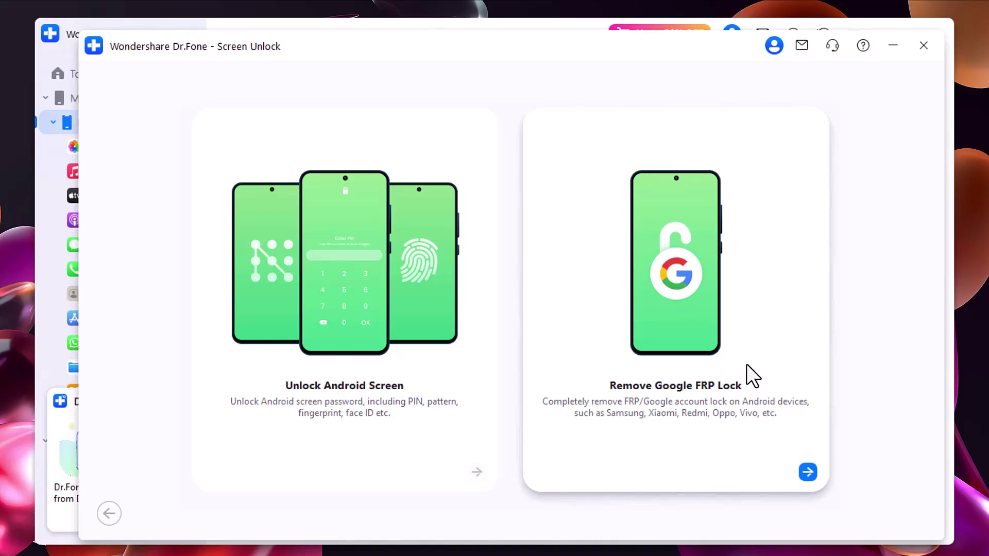
# Choose Unlock Android Screen with Samsung as the phone brand.
pyautogui.click(345, 426)
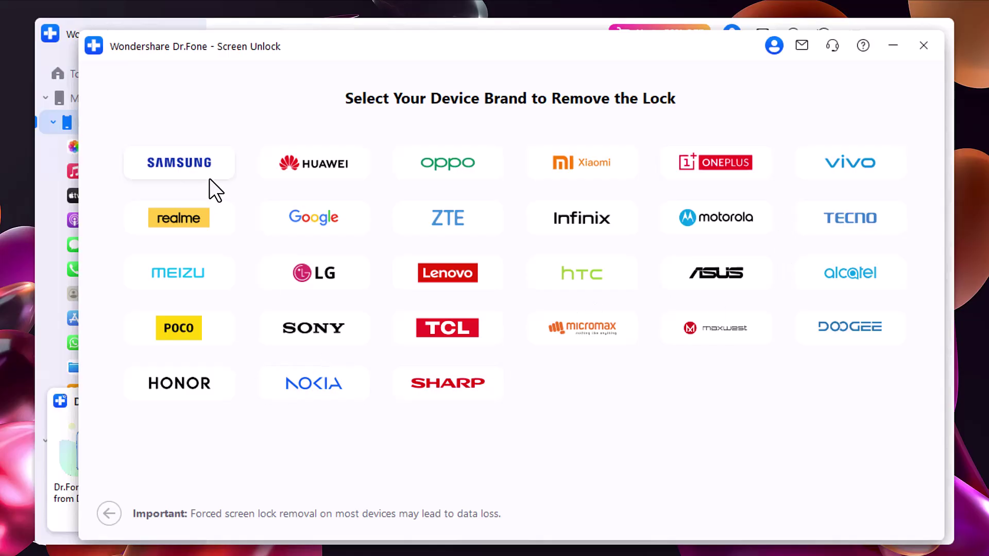
pyautogui.click(194, 166)
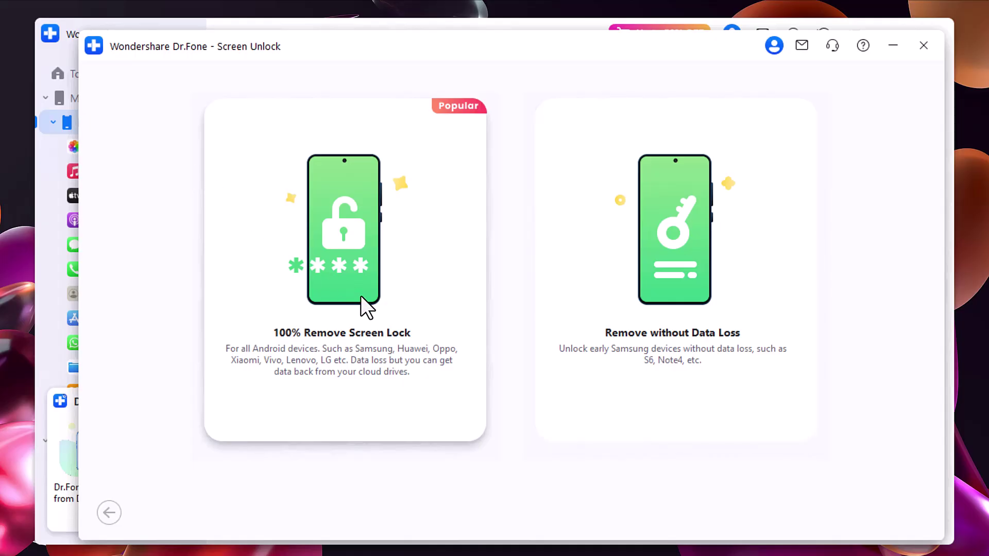
pyautogui.click(706, 317)
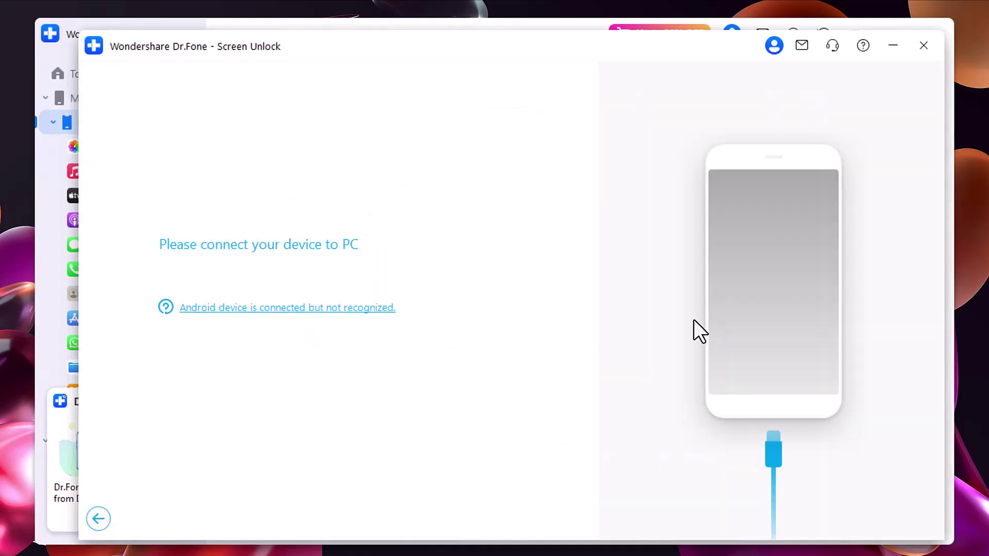
pyautogui.click(595, 245)
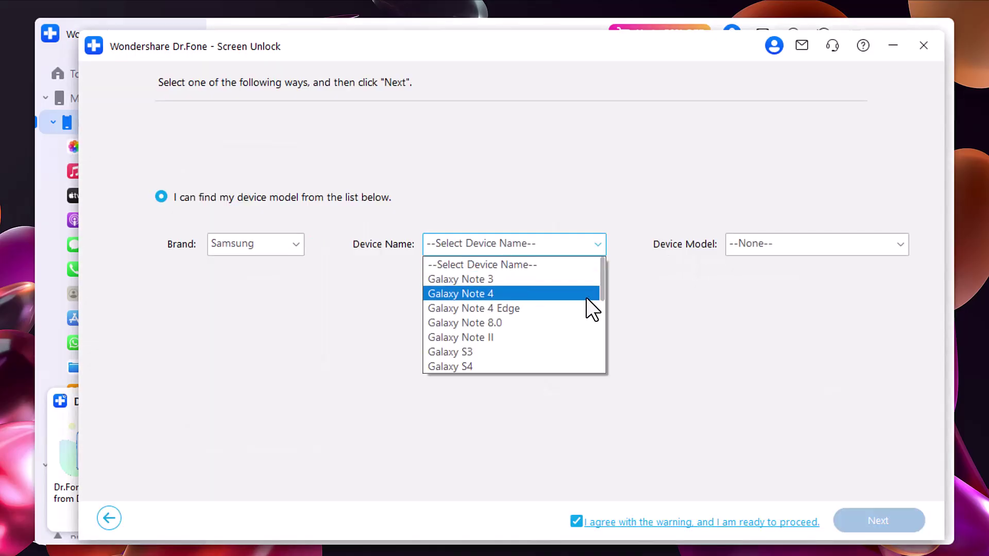
pyautogui.moveTo(603, 287); pyautogui.dragTo(602, 341)
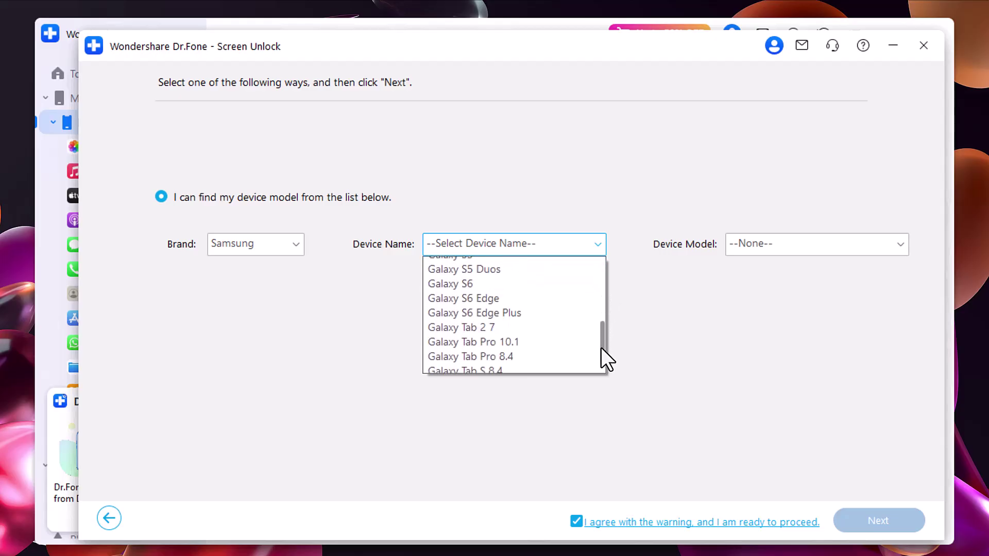
pyautogui.moveTo(601, 340); pyautogui.dragTo(604, 292)
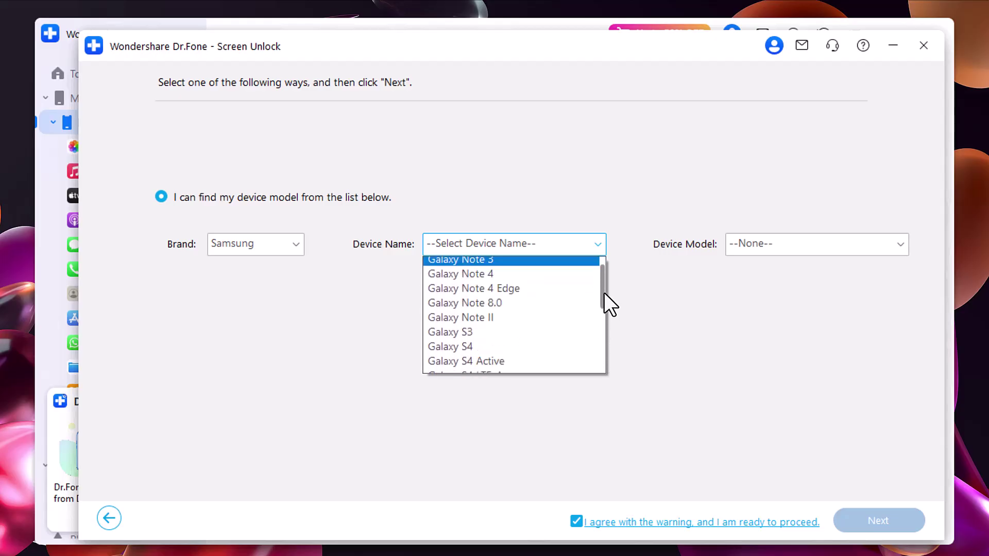
pyautogui.click(833, 249)
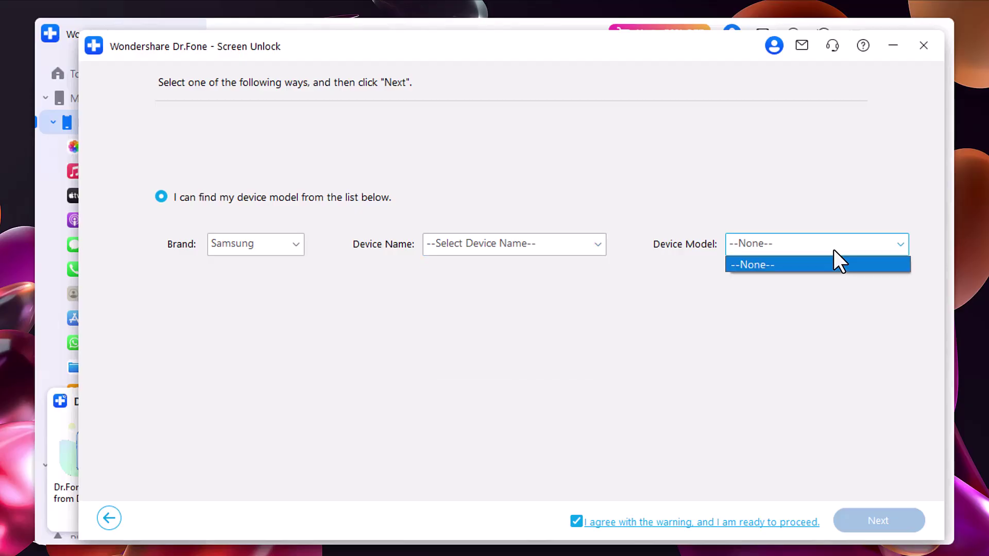
pyautogui.click(822, 325)
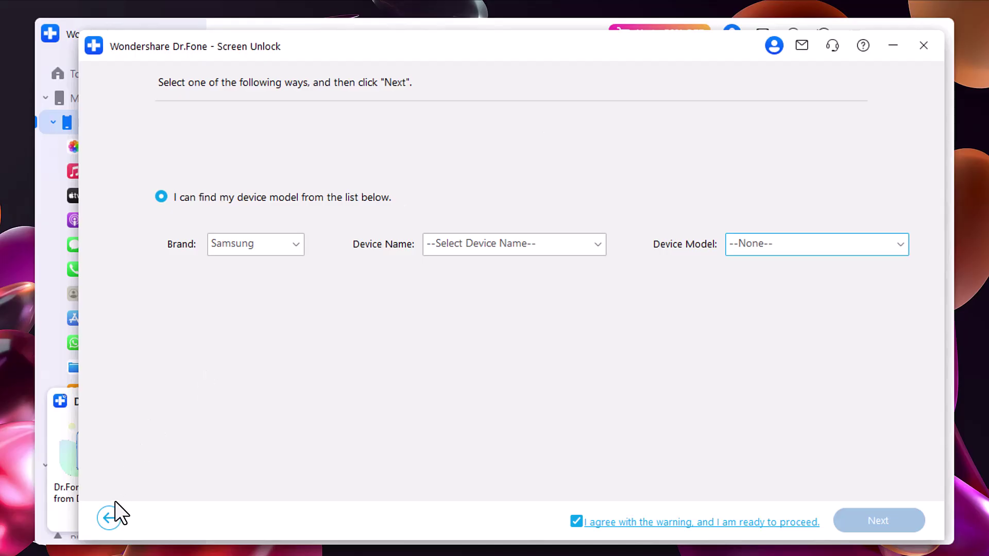
# Choose 100% Remove Screen Lock and show the Recovery Mode steps for devices without Bixby.
pyautogui.click(108, 517)
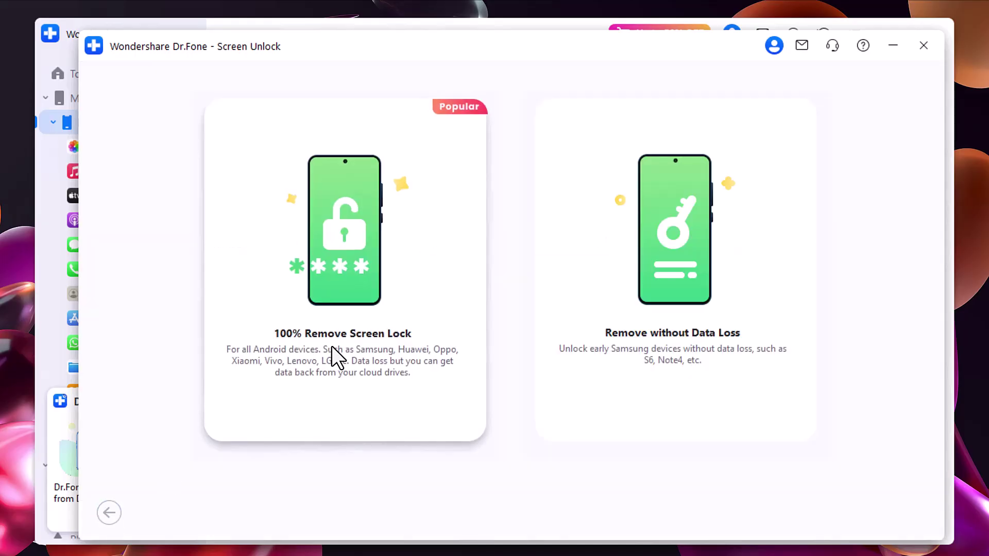
pyautogui.click(345, 286)
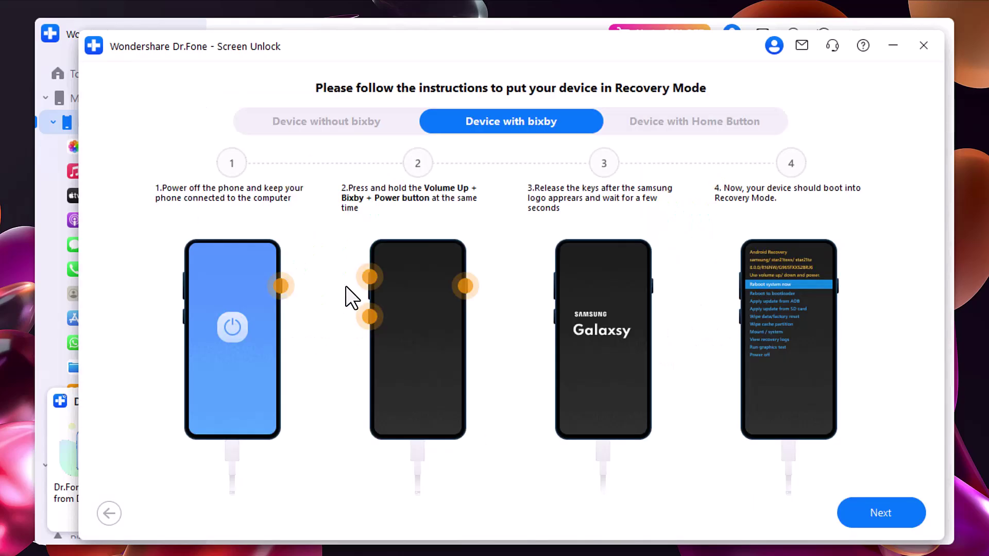
pyautogui.click(289, 126)
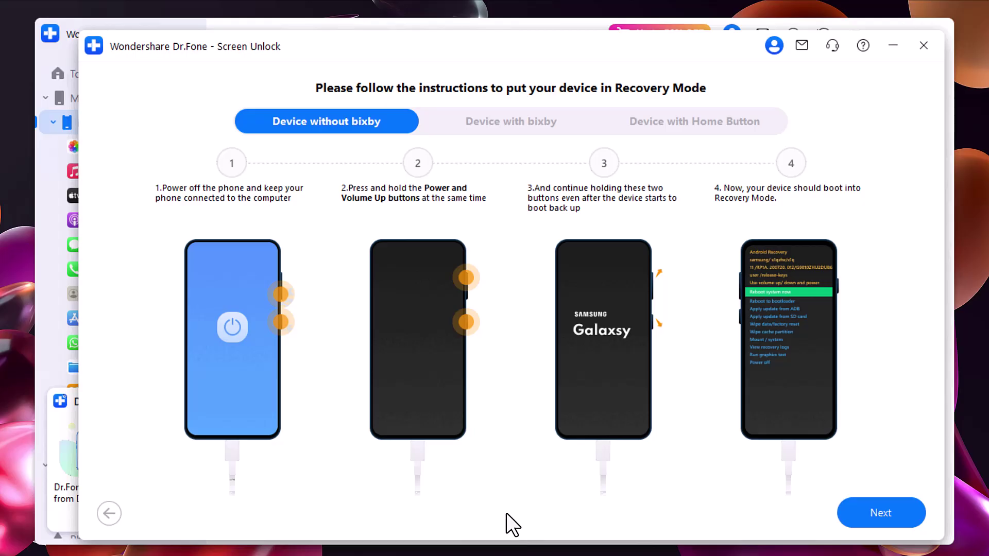
# Advance from the Recovery Mode instructions to the Wipe Cache Partition instructions.
pyautogui.click(858, 510)
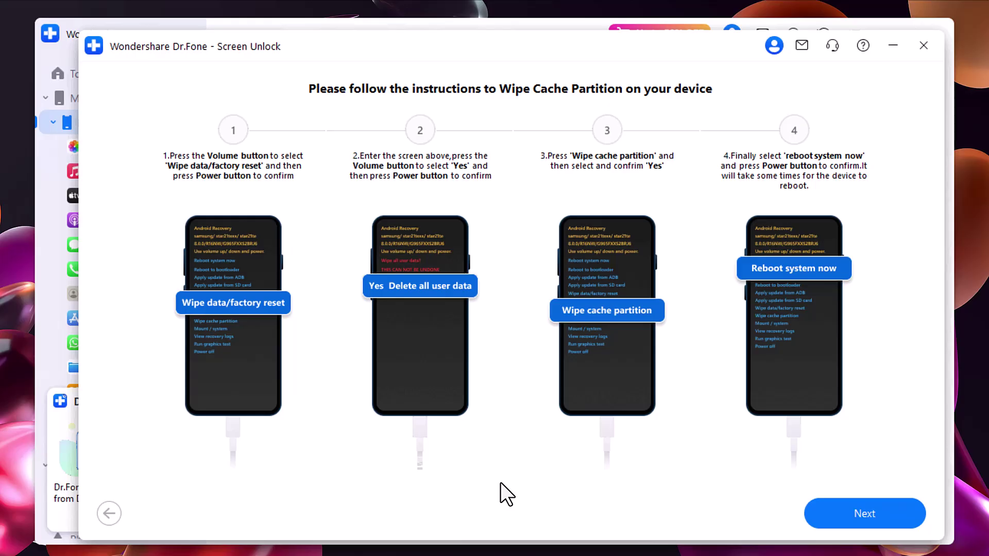
# Confirm the wipe cache partition steps are done to reach the Unlocked successfully screen.
pyautogui.click(855, 517)
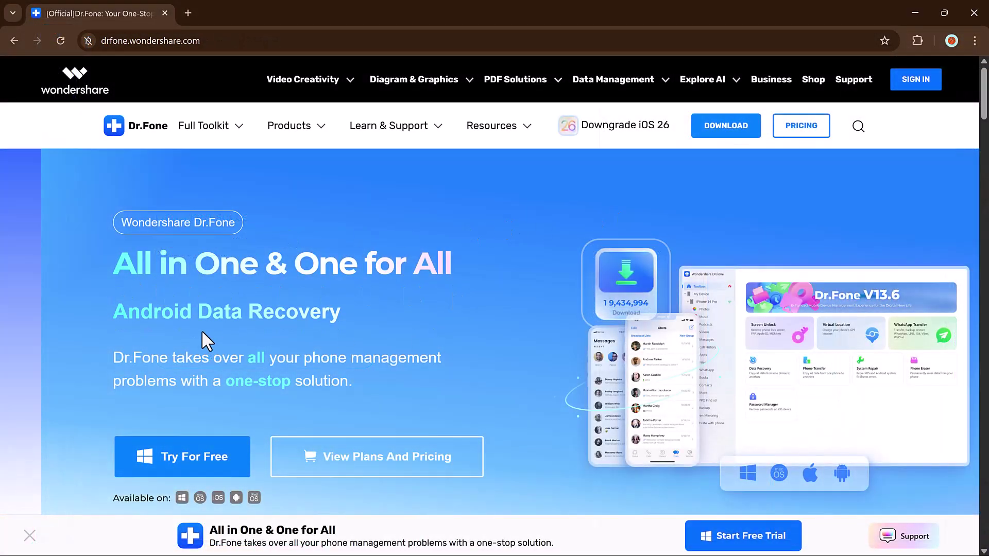
# Scroll the Dr.Fone homepage down to the toolkit cards like Data Eraser and iTunes Repair.
pyautogui.scroll(-3, 528, 296)
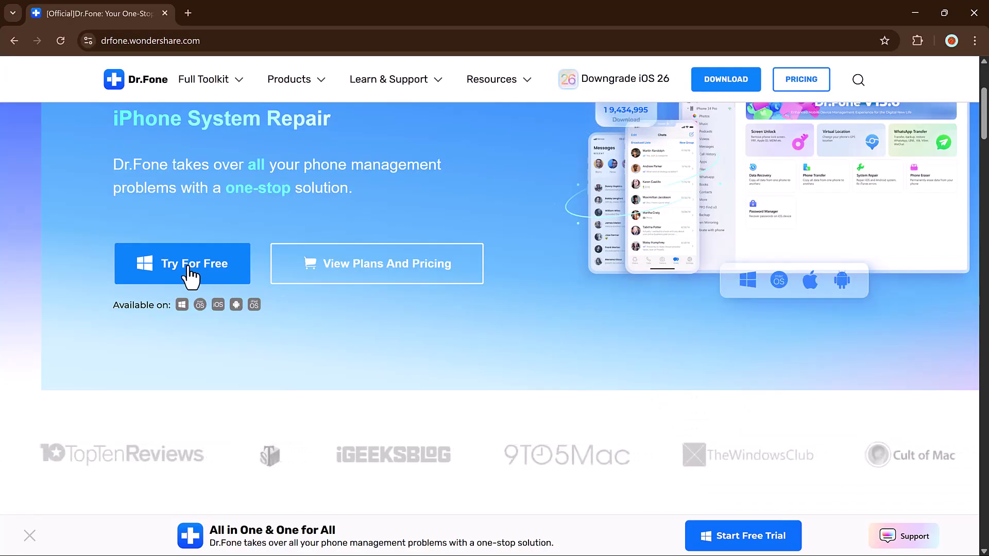
pyautogui.scroll(-4, 380, 281)
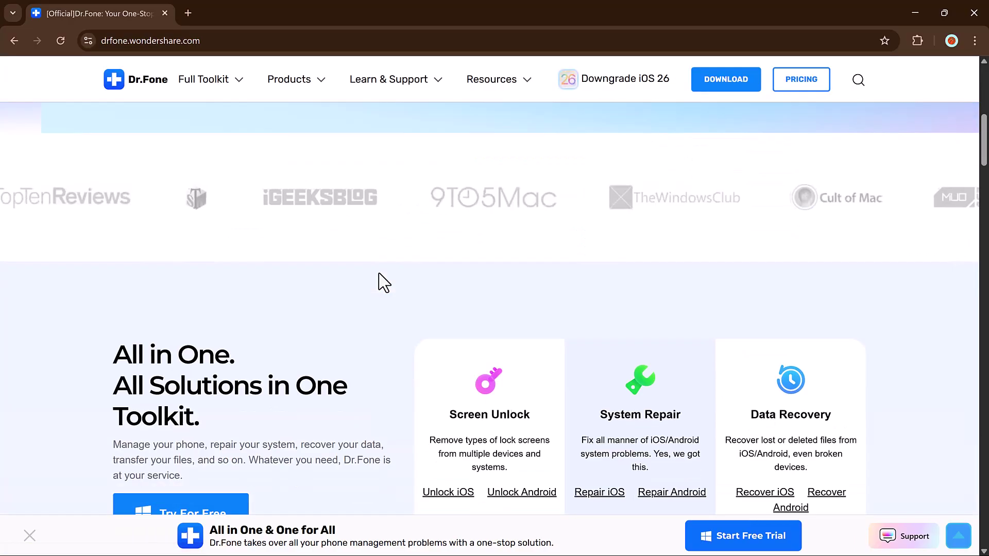
pyautogui.scroll(-2, 206, 266)
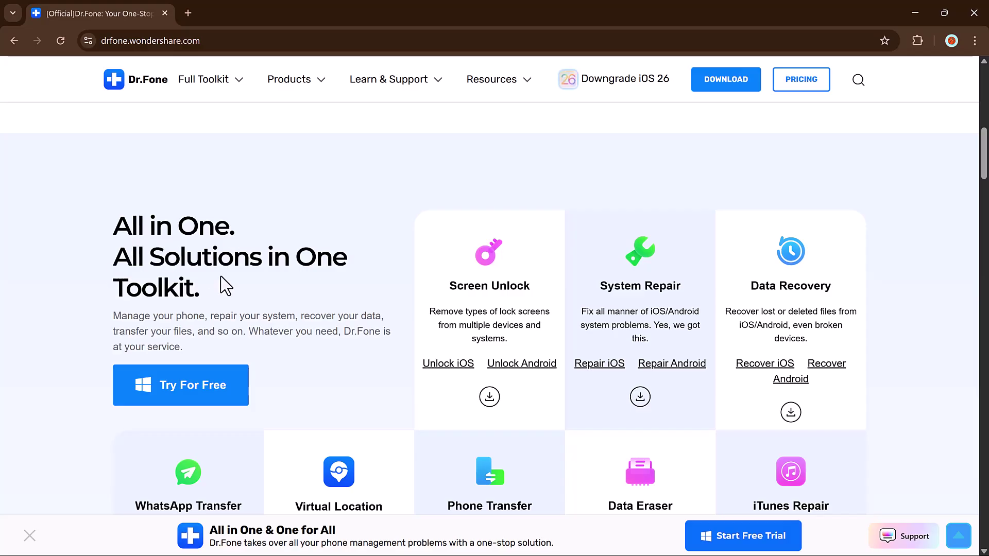
pyautogui.scroll(-6, 337, 286)
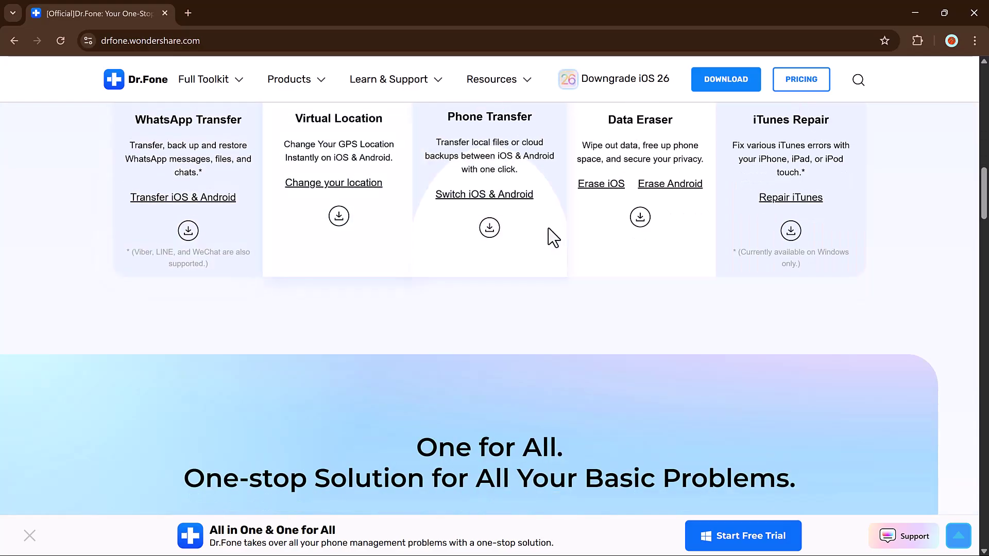